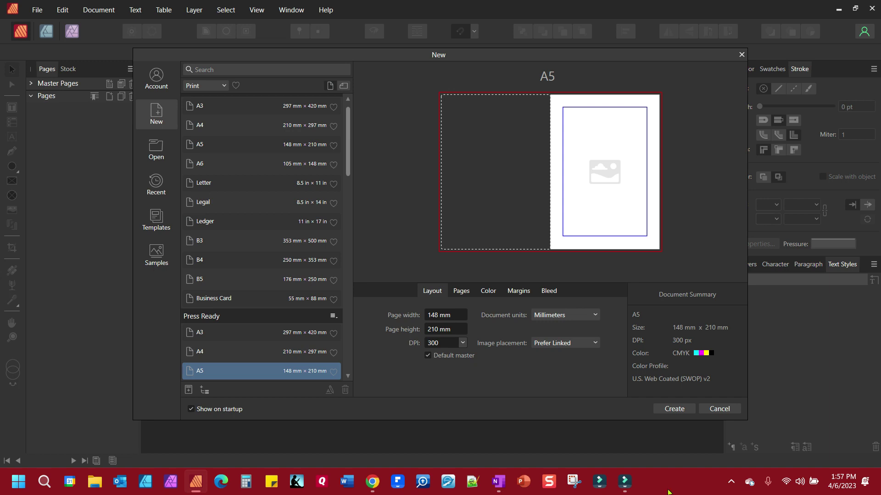
Create a new Press Ready A5 document (148 × 210 mm, 300 DPI).
left_click(673, 409)
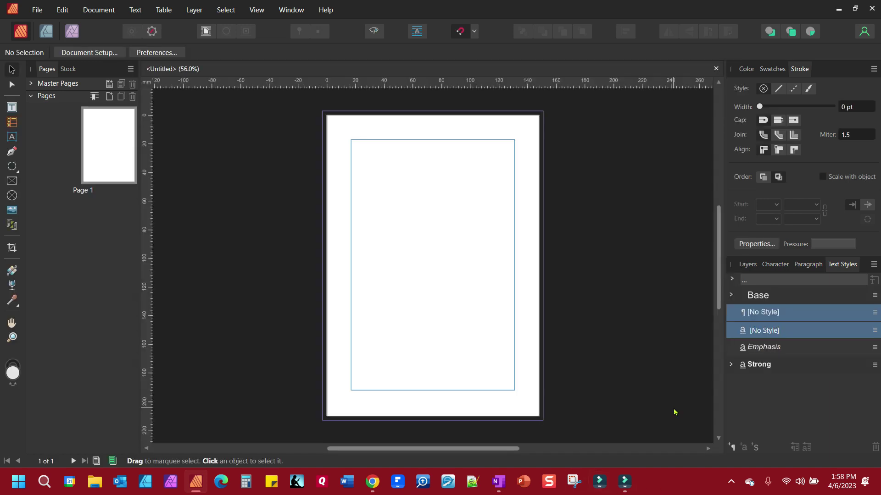
Draw a circle in the upper part of the page with the Ellipse Tool.
left_click(15, 170)
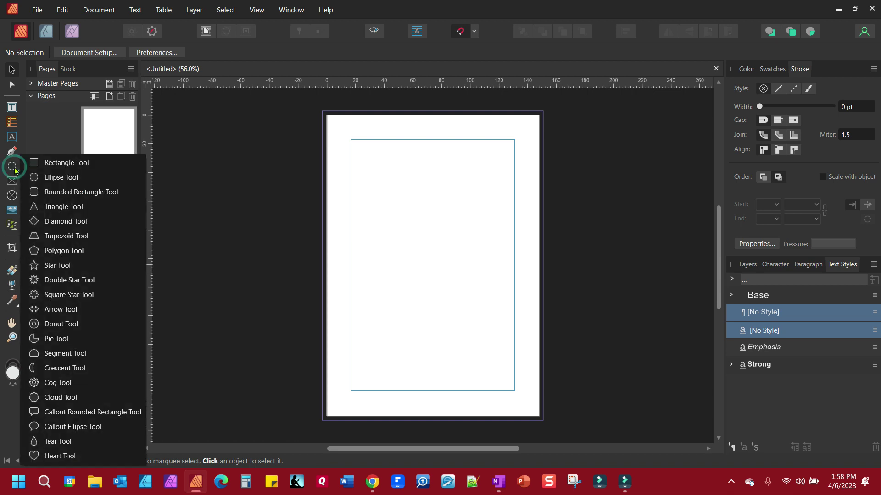
left_click(44, 178)
left_click_drag(365, 168, 433, 244)
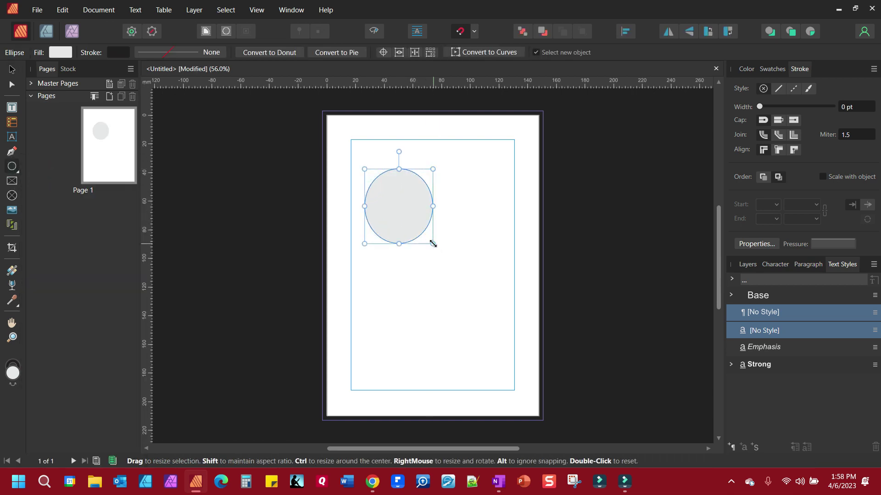
Draw a triangle below the circle with the Triangle Tool.
left_click(17, 171)
left_click(54, 207)
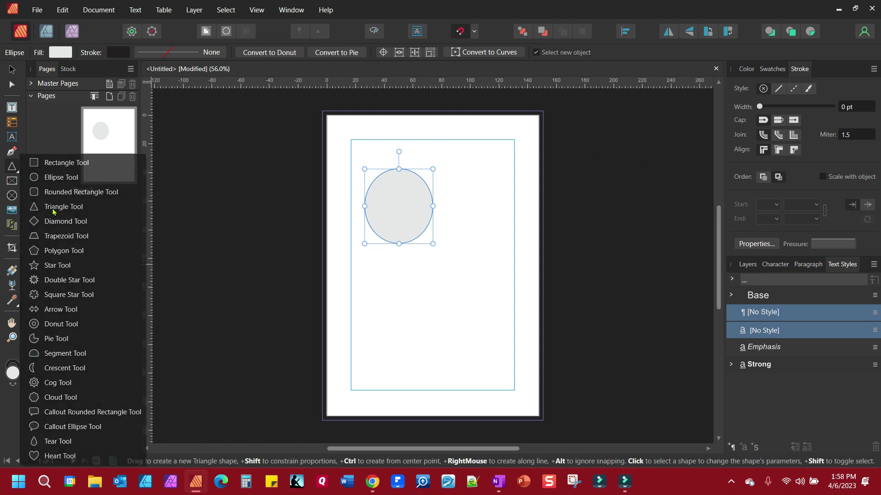
left_click_drag(399, 288, 471, 354)
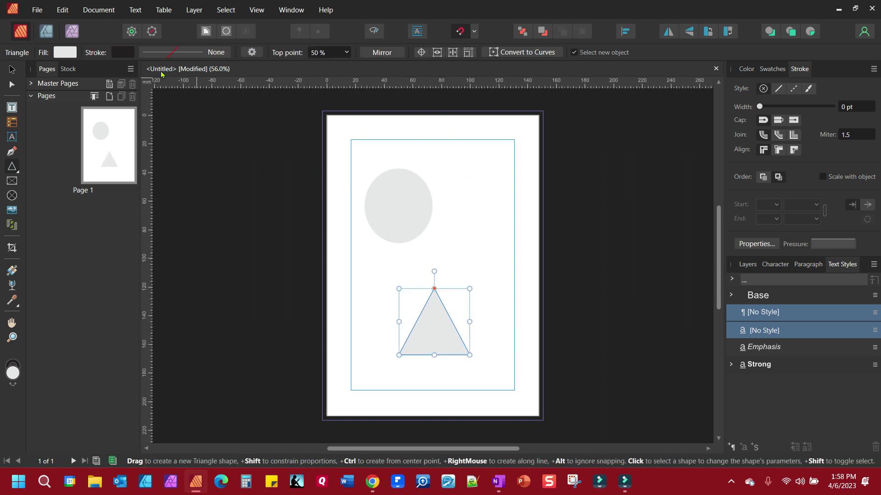
left_click(12, 69)
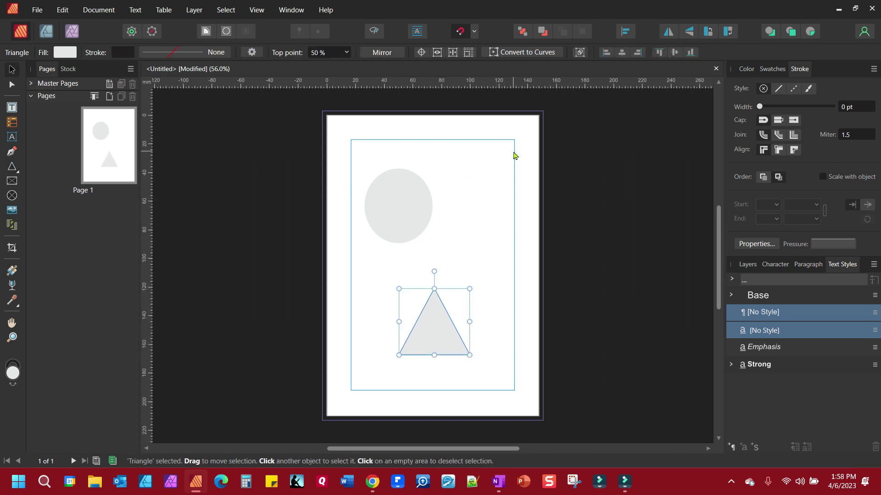
Select the circle and set its fill to deep crimson A91334 on the colour wheel.
left_click(406, 211)
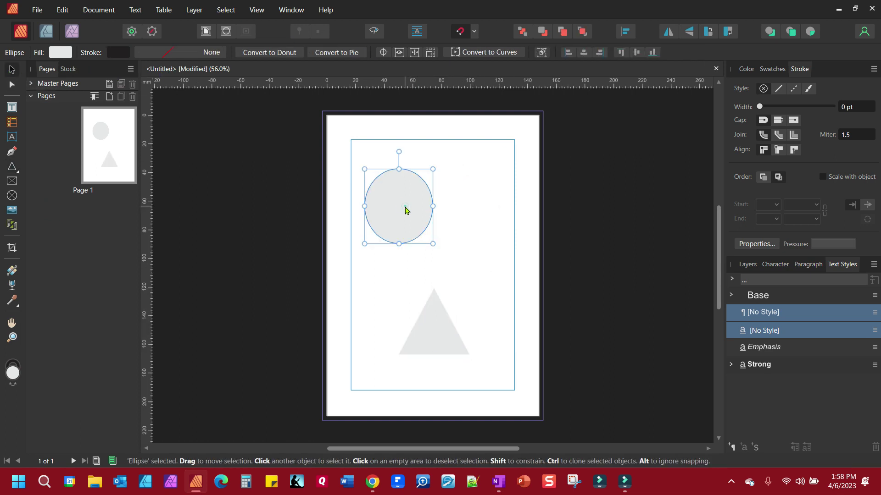
left_click(746, 69)
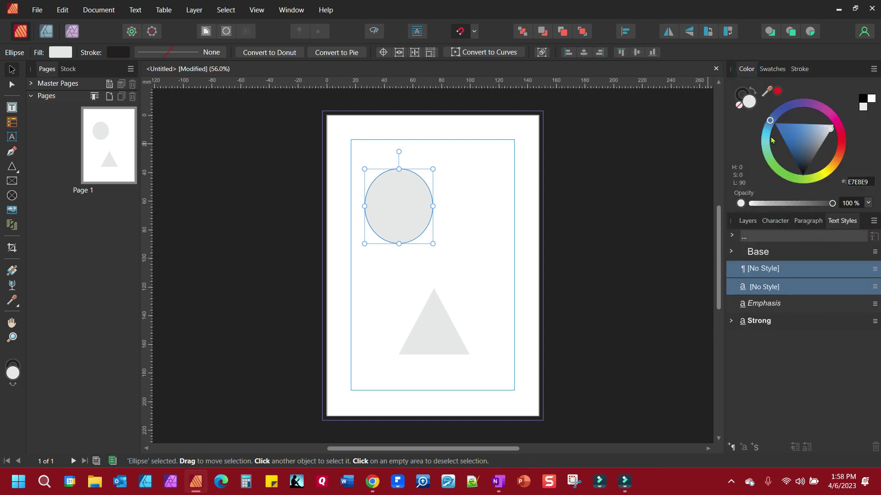
left_click_drag(771, 120, 764, 137)
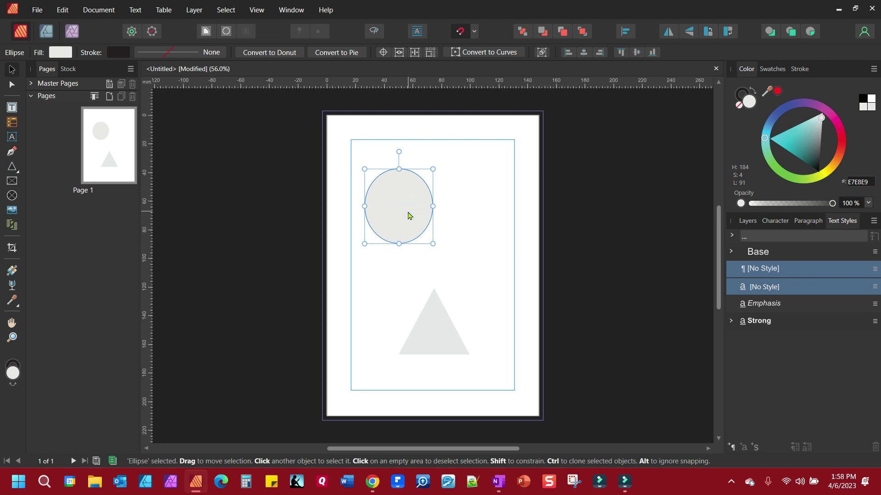
mouse_move(792, 154)
left_mouse_down()
mouse_move(765, 132)
mouse_move(780, 112)
mouse_move(817, 106)
mouse_move(839, 128)
mouse_move(835, 138)
left_mouse_up()
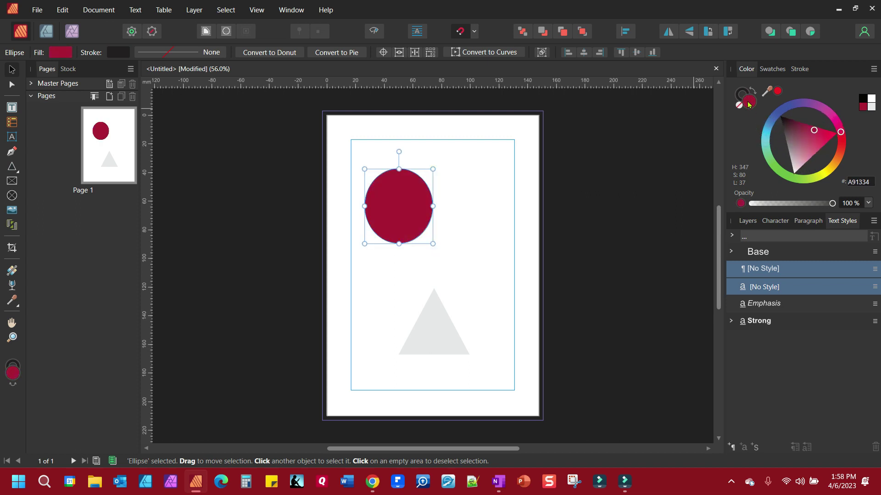
double_click(749, 103)
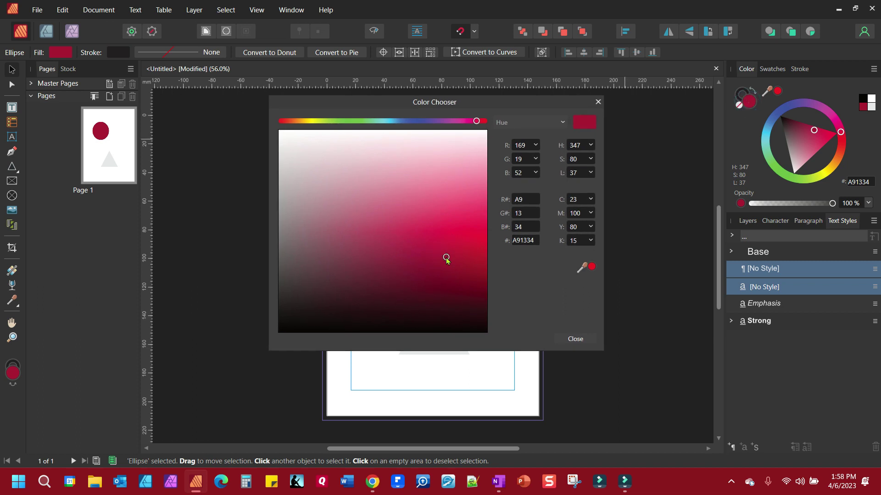
Brighten the circle's fill to crimson D43256 using the Fill popup's HSL wheel, then deselect.
mouse_move(446, 257)
left_mouse_down()
mouse_move(432, 191)
mouse_move(399, 232)
mouse_move(344, 210)
mouse_move(344, 244)
left_mouse_up()
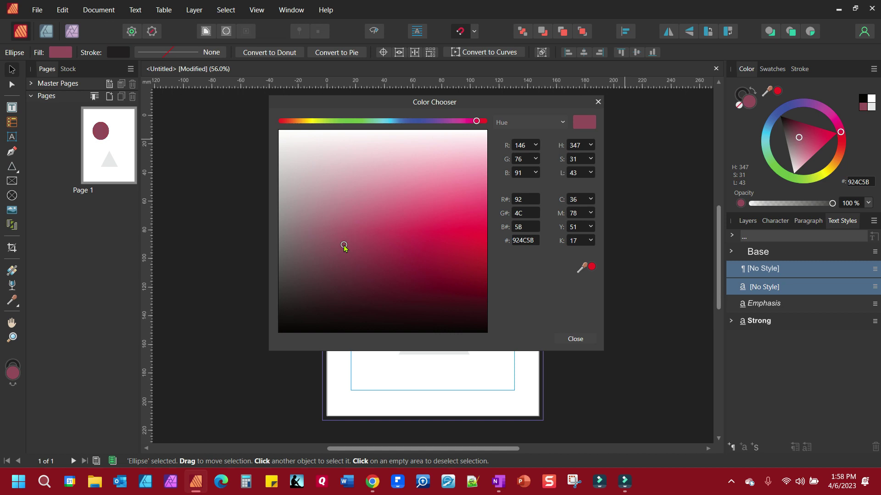
left_click(575, 339)
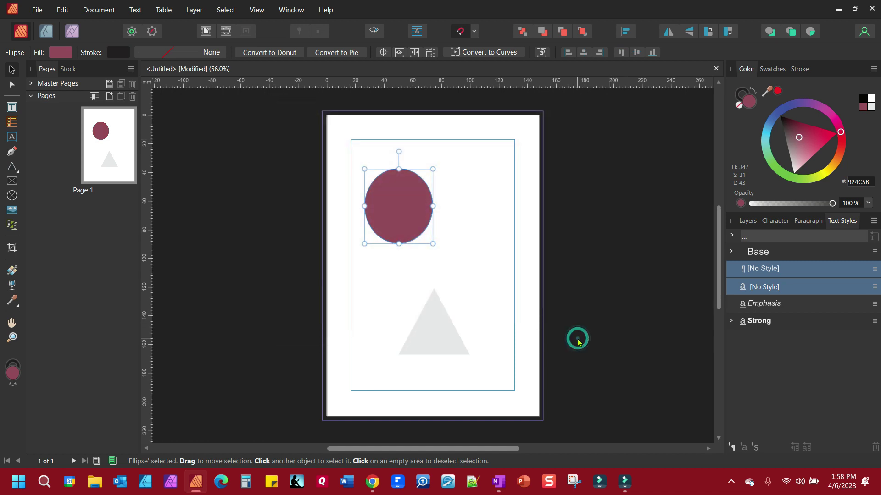
double_click(17, 376)
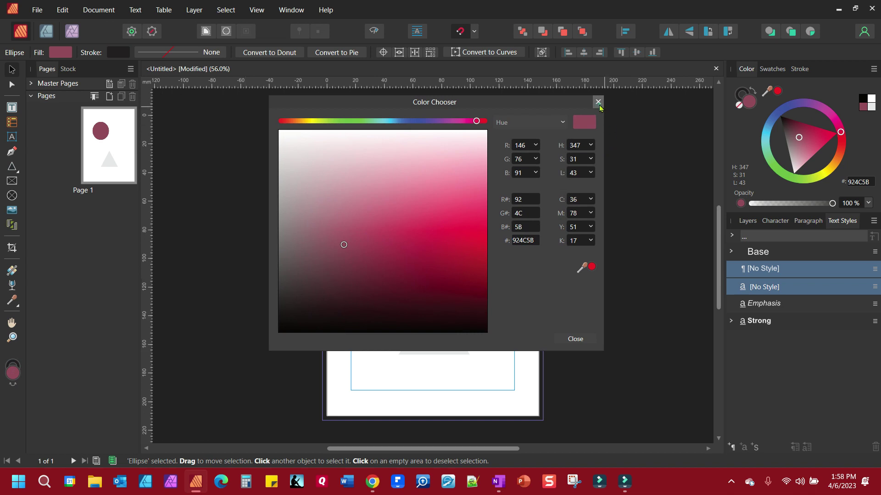
left_click(598, 103)
left_click(64, 54)
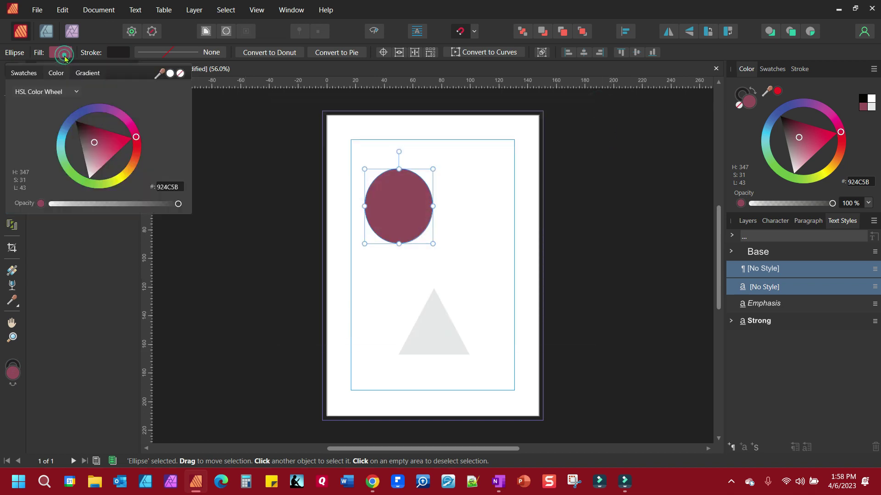
left_click_drag(91, 141, 113, 144)
left_click(243, 166)
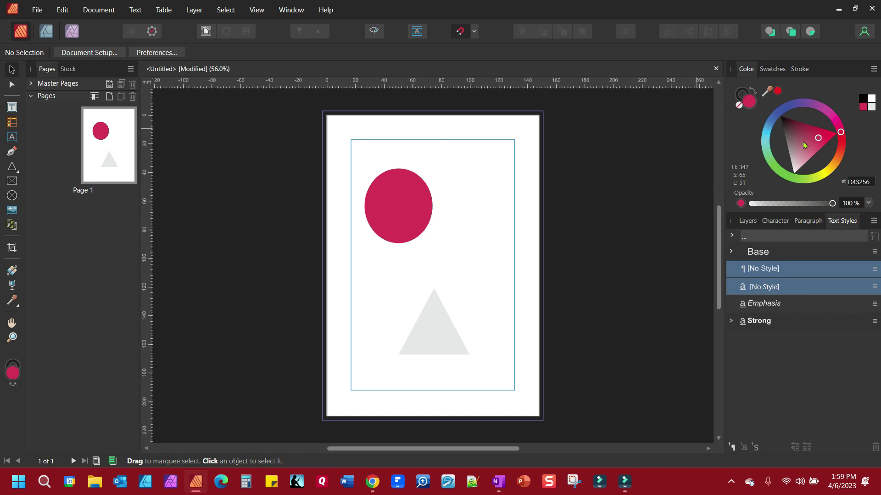
Select the circle and set its stroke width to 29.5 pt.
left_click(739, 95)
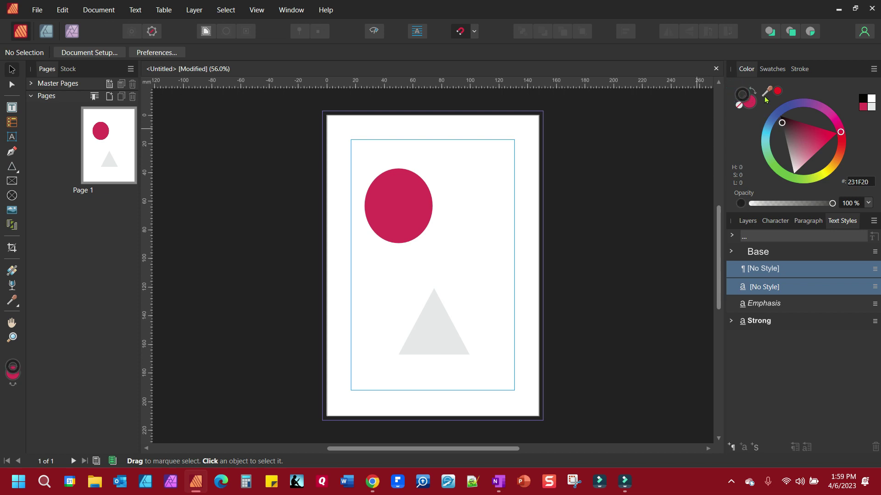
left_click(420, 183)
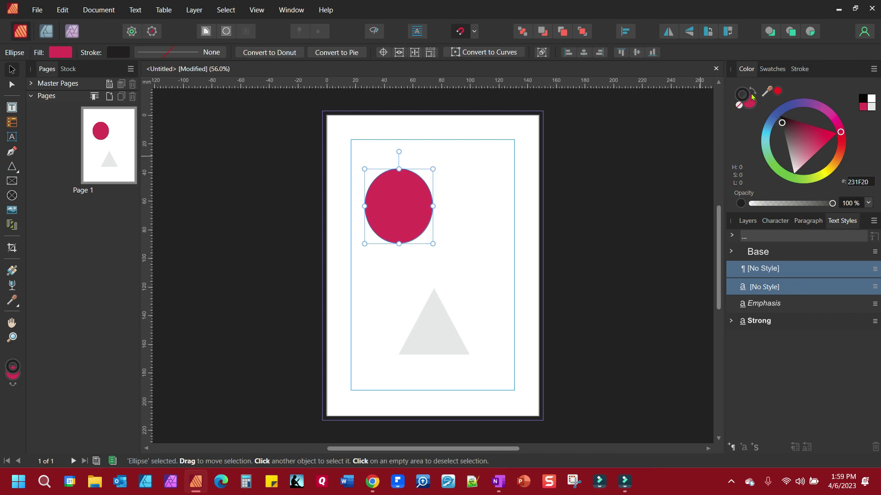
left_click(798, 69)
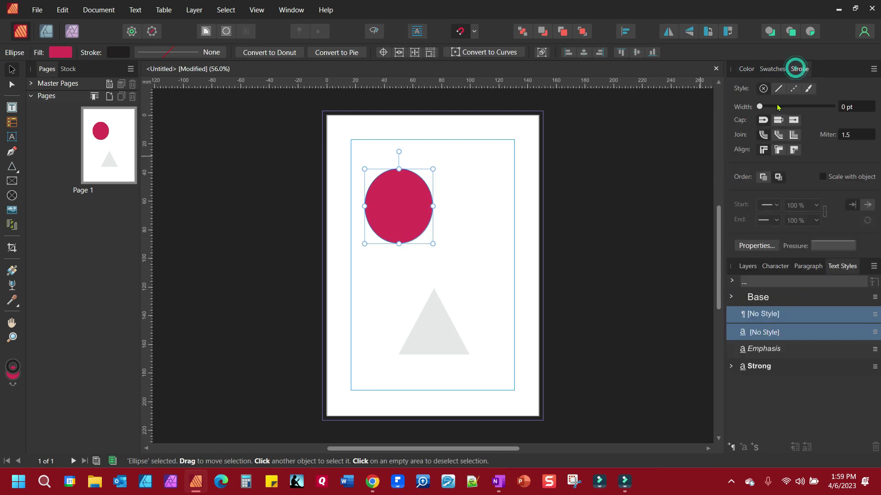
left_click_drag(759, 106, 807, 107)
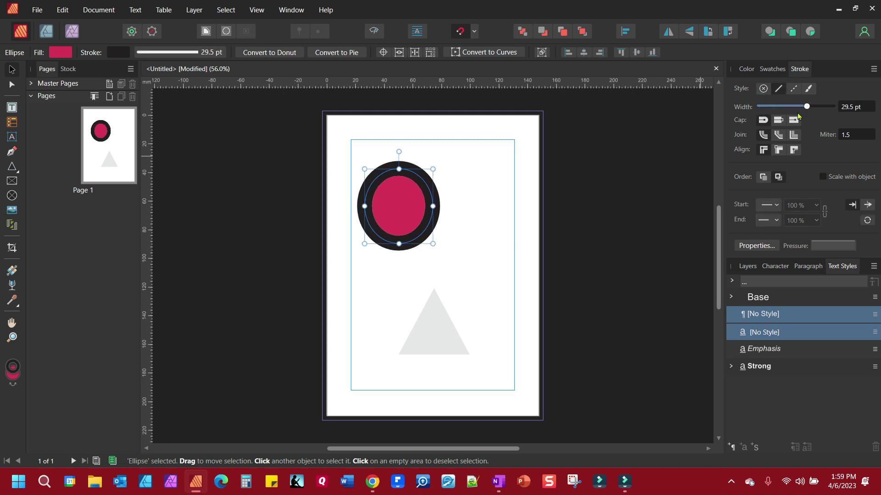
Set the circle's stroke colour to None.
left_click(743, 68)
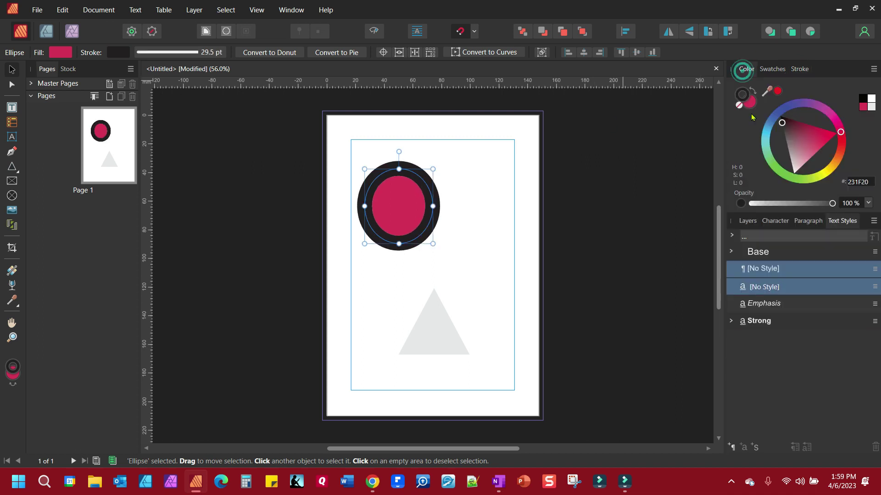
left_click(739, 106)
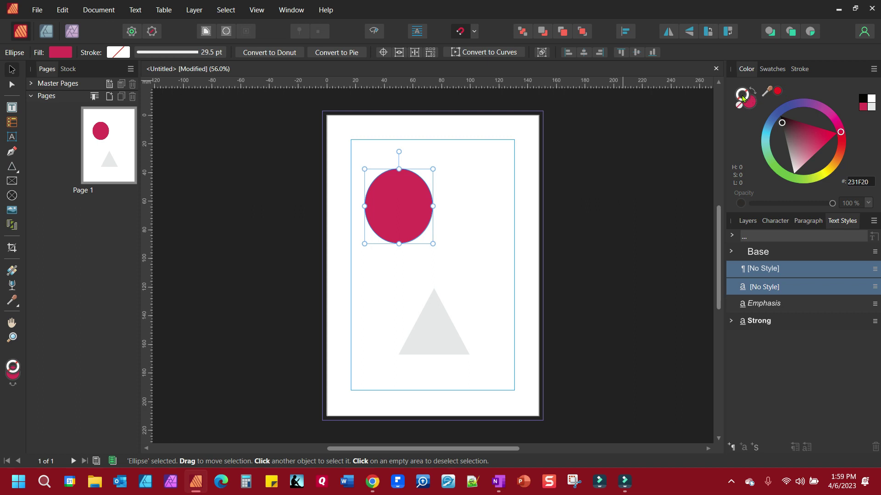
double_click(741, 96)
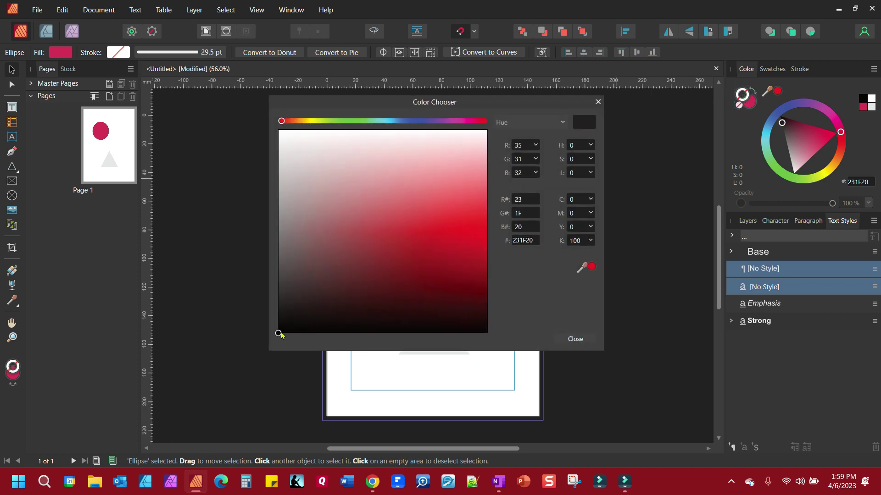
Make the circle's outline near-black 0B0B0B and thin it from 29.5 pt to 17.9 pt.
left_click(285, 325)
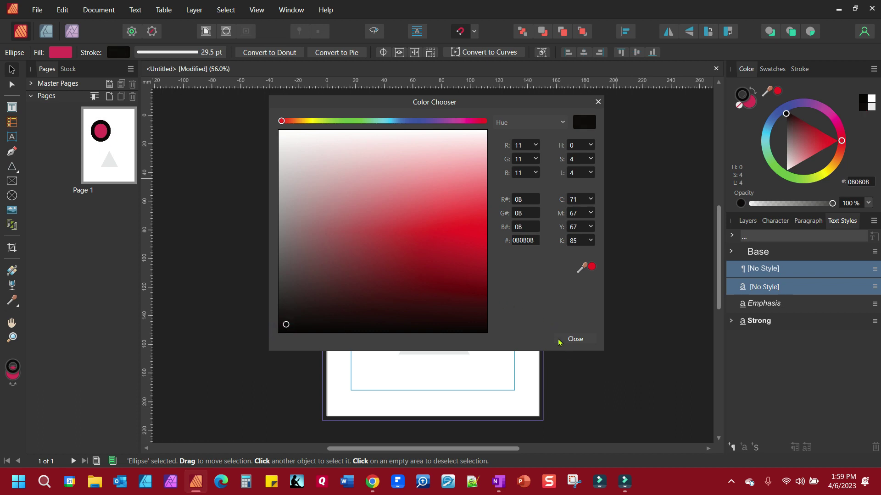
left_click(574, 339)
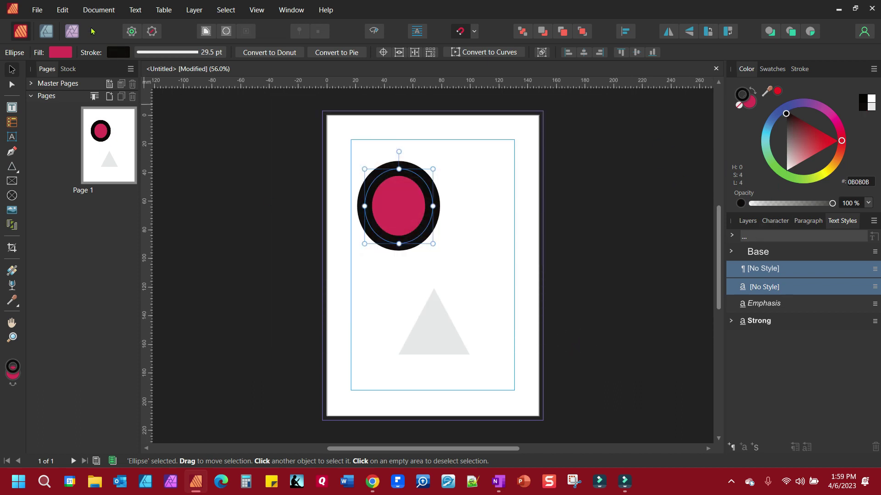
left_click(122, 52)
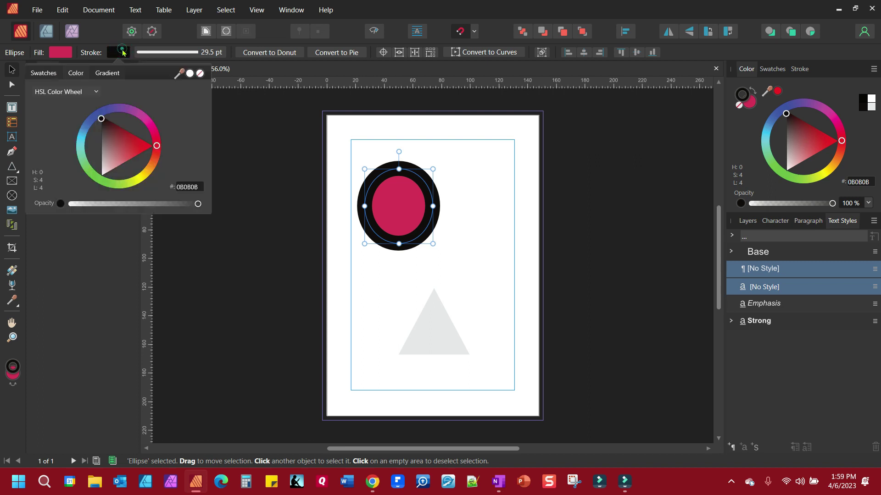
left_click(799, 69)
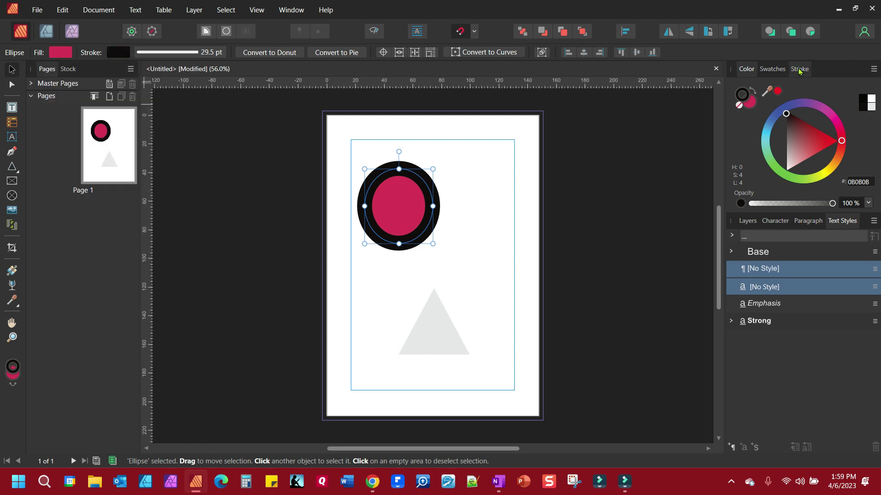
left_click(800, 69)
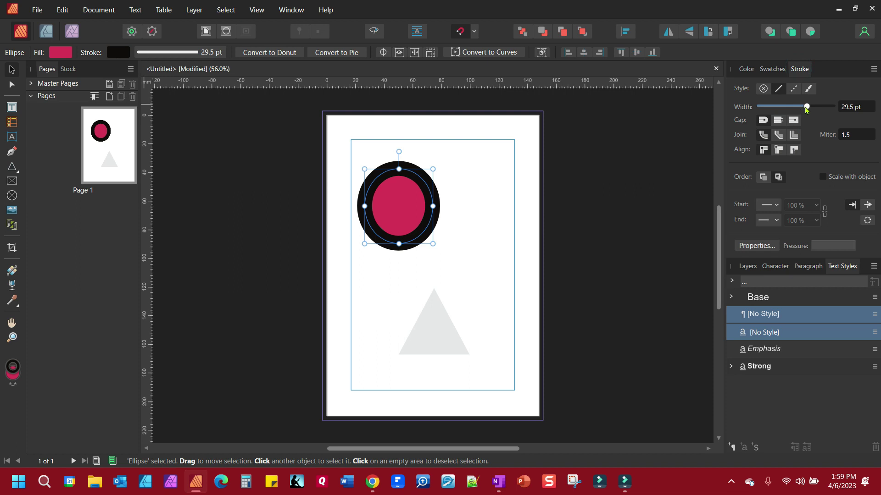
left_click_drag(807, 107, 797, 108)
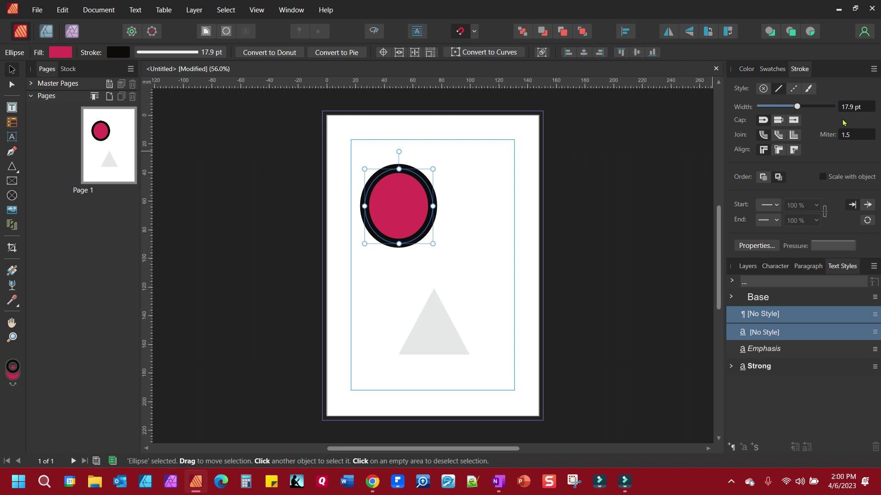
Change the circle's fill to crimson D02C50 in the Color Chooser.
left_click(746, 70)
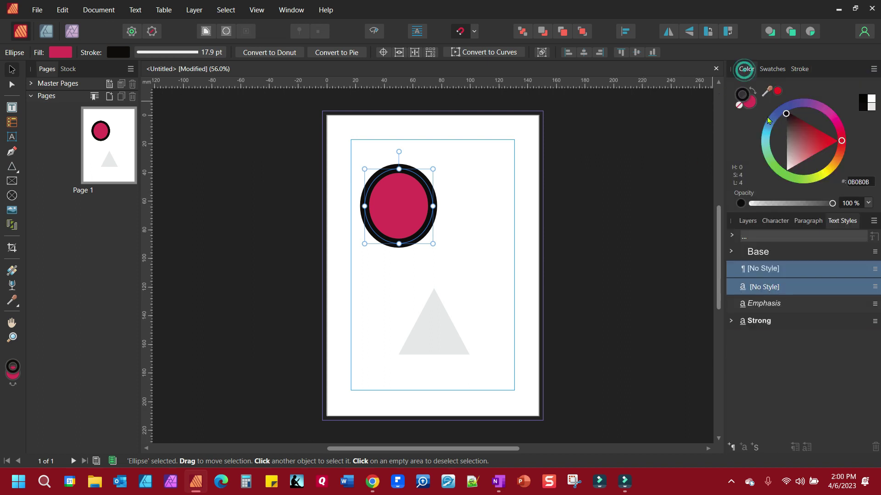
left_click(739, 106)
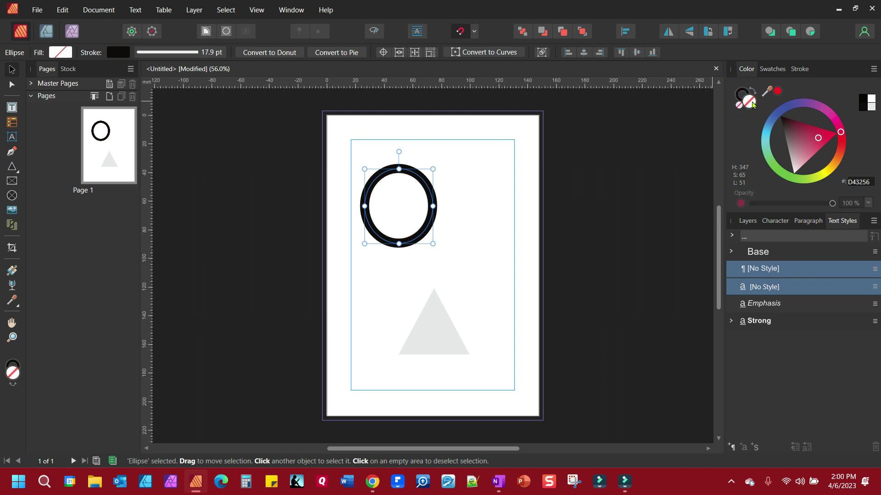
double_click(752, 104)
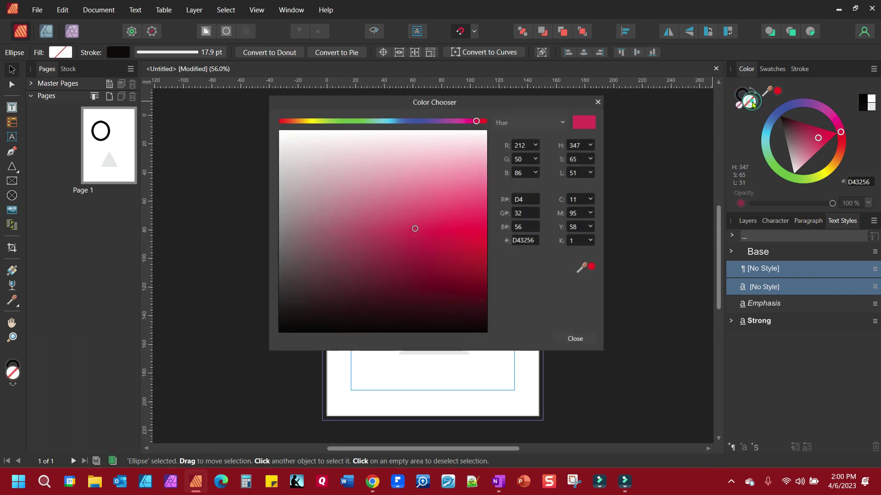
left_click(415, 233)
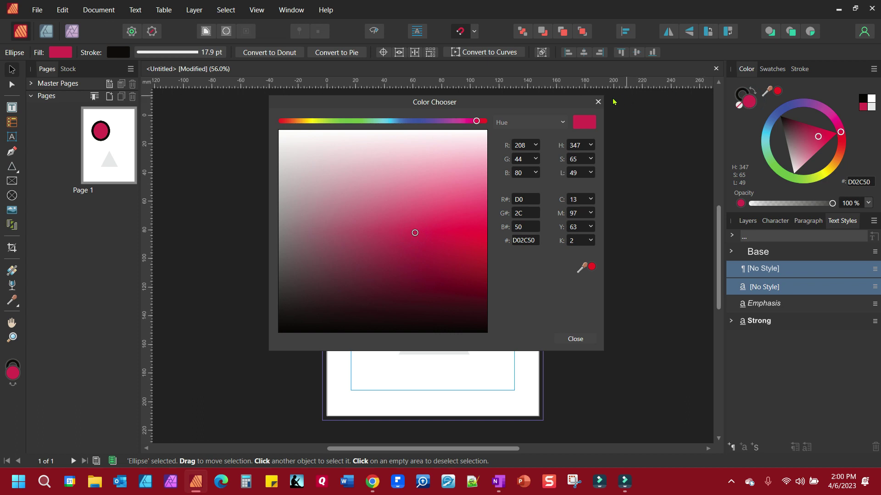
left_click(598, 102)
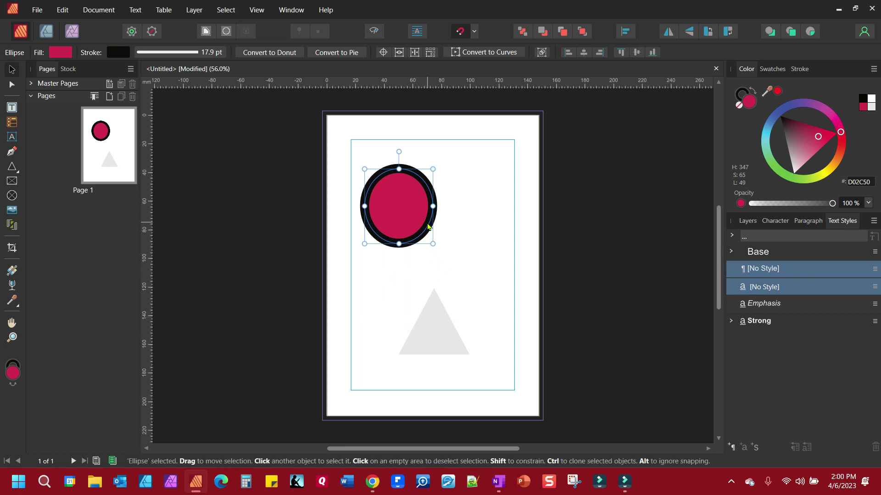
Turn on Scale with object and shrink the circle to about 23.7 × 23.0 mm.
left_click_drag(431, 243, 461, 257)
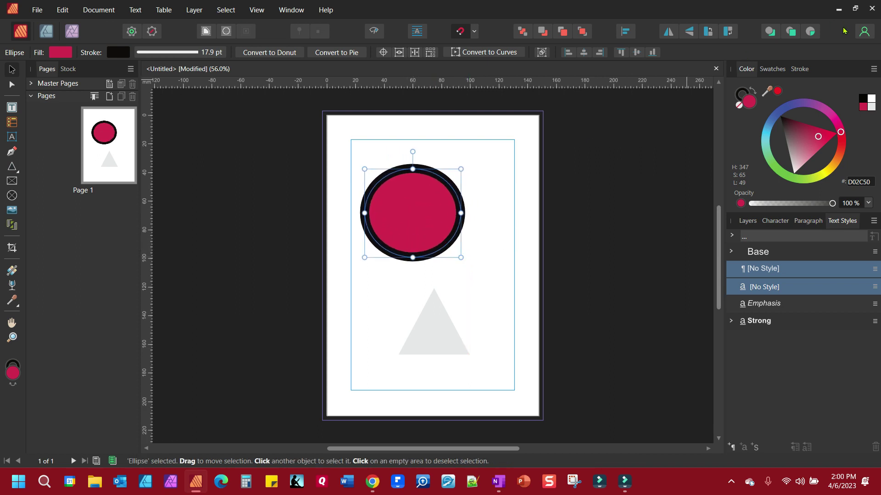
left_click(800, 70)
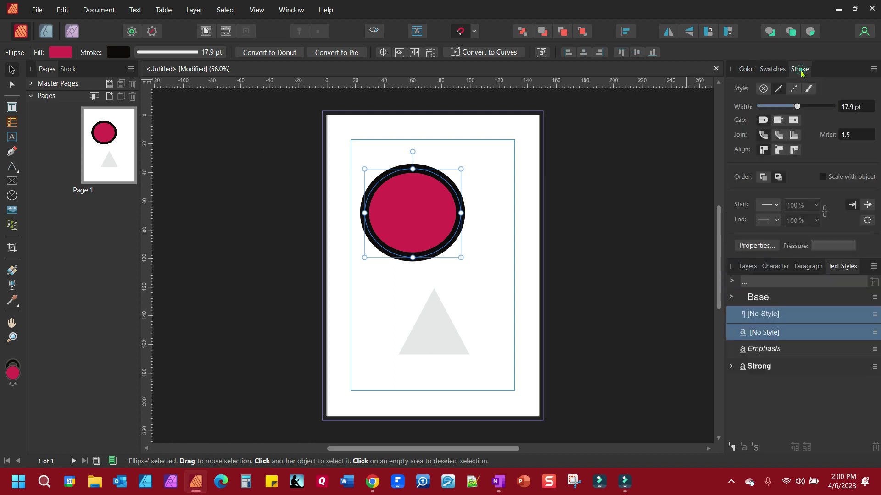
left_click(823, 178)
mouse_move(460, 257)
left_mouse_down()
mouse_move(451, 235)
mouse_move(398, 203)
mouse_move(417, 220)
mouse_move(472, 232)
mouse_move(505, 307)
mouse_move(426, 236)
left_mouse_up()
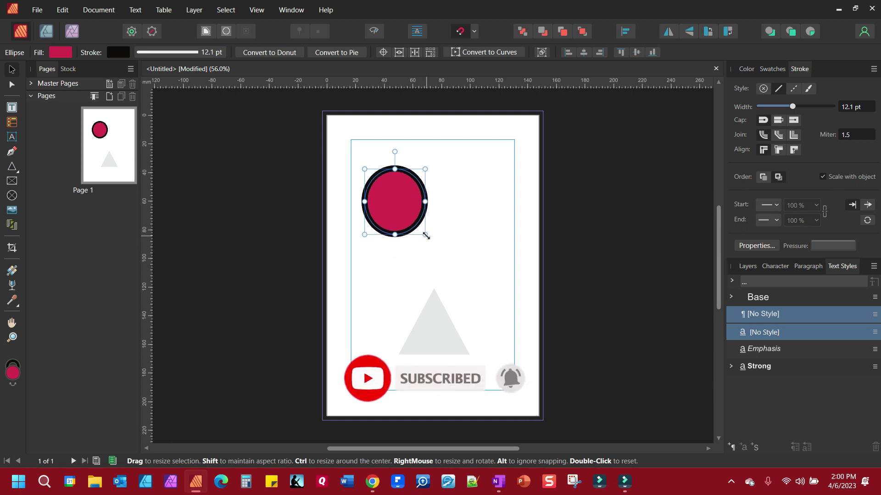
Eyedrop the circle's crimson colour, then select the grey triangle.
left_click(746, 69)
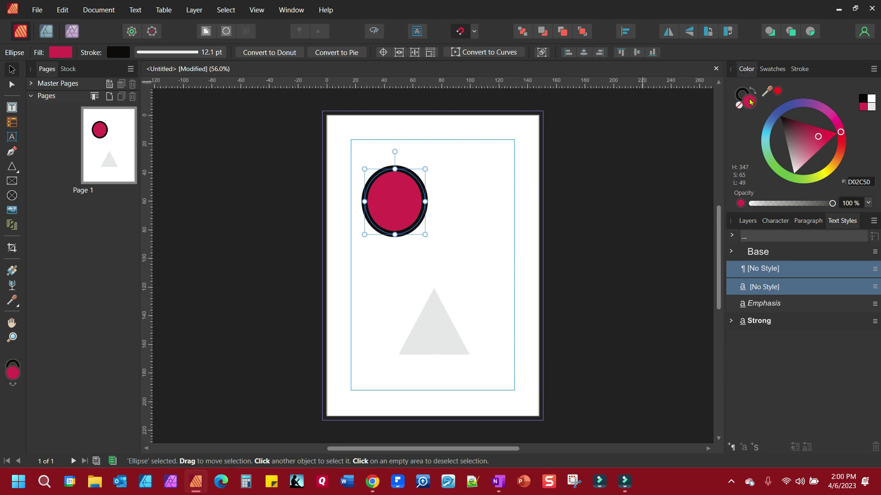
left_click(477, 300)
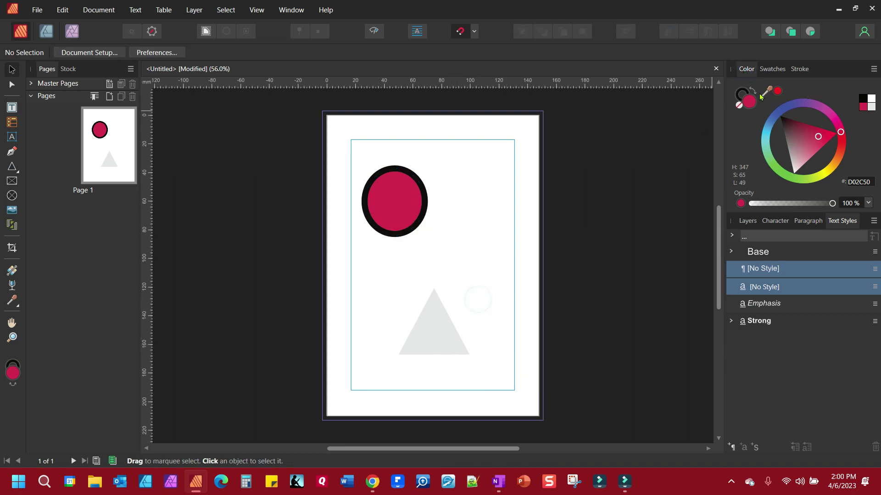
left_click_drag(769, 93, 398, 197)
left_click(433, 332)
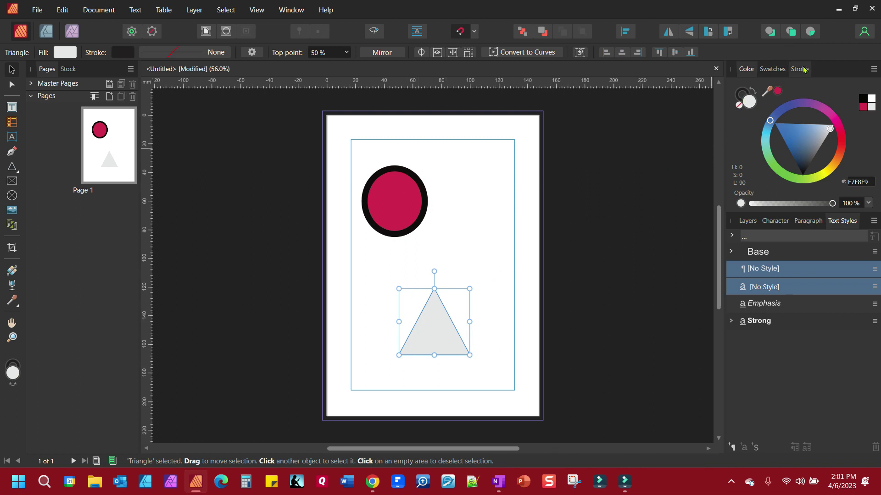
Give the triangle the sampled crimson fill and the circle's near-black outline colour.
left_click(778, 91)
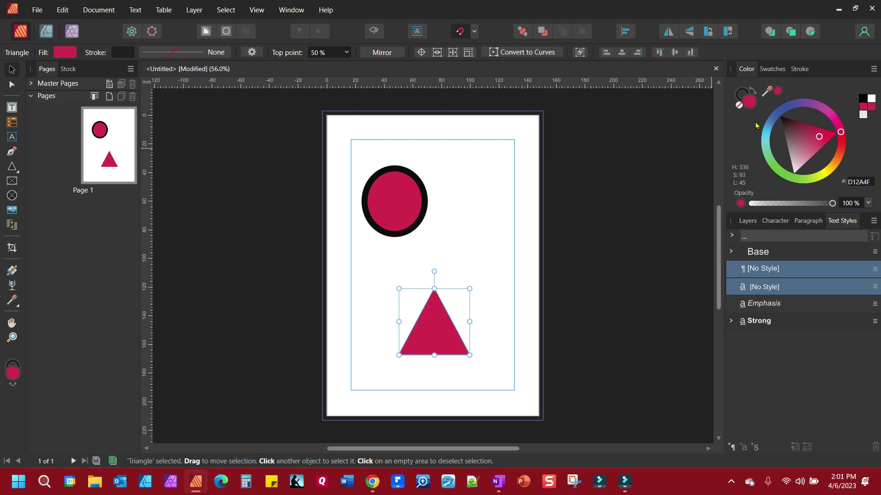
left_click(740, 88)
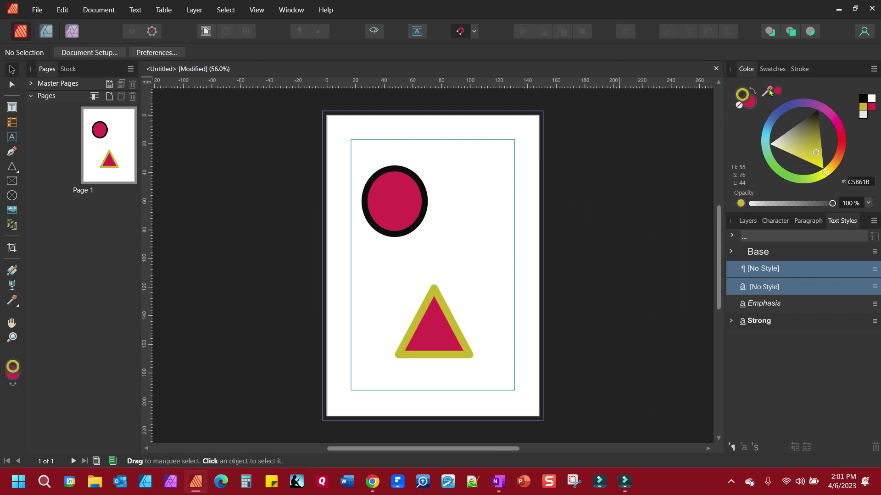
left_click_drag(766, 96, 401, 234)
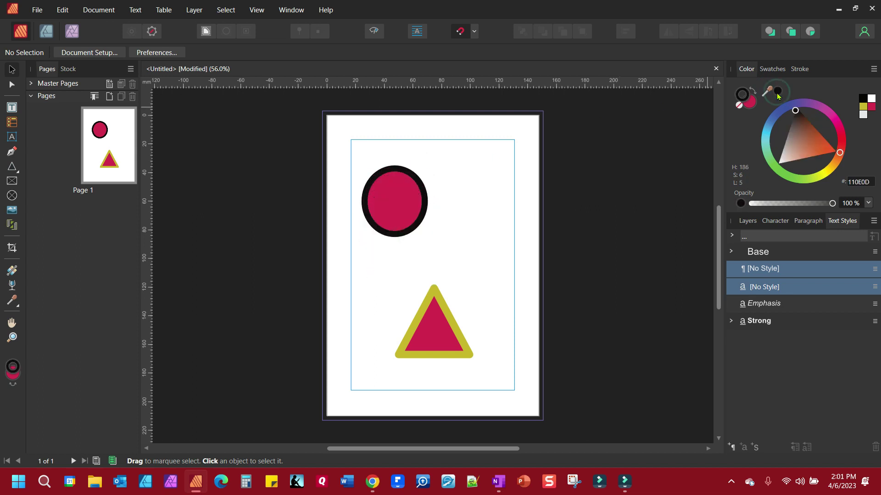
left_click(420, 336)
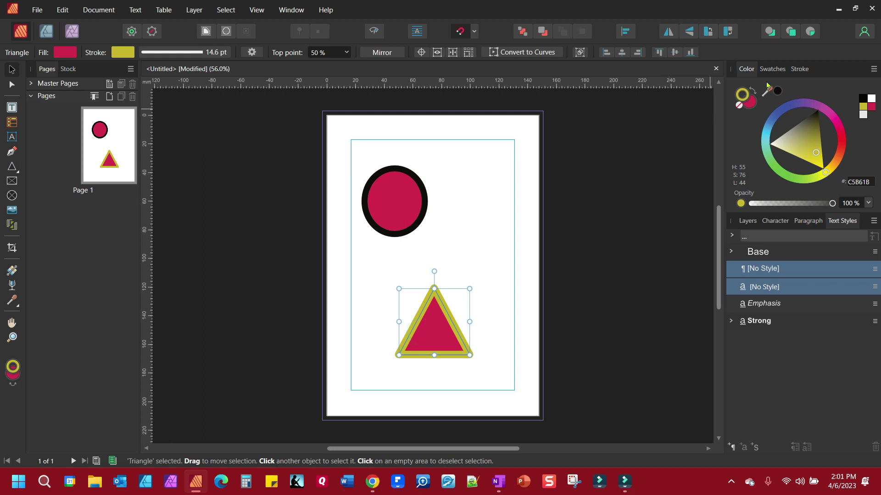
left_click(777, 94)
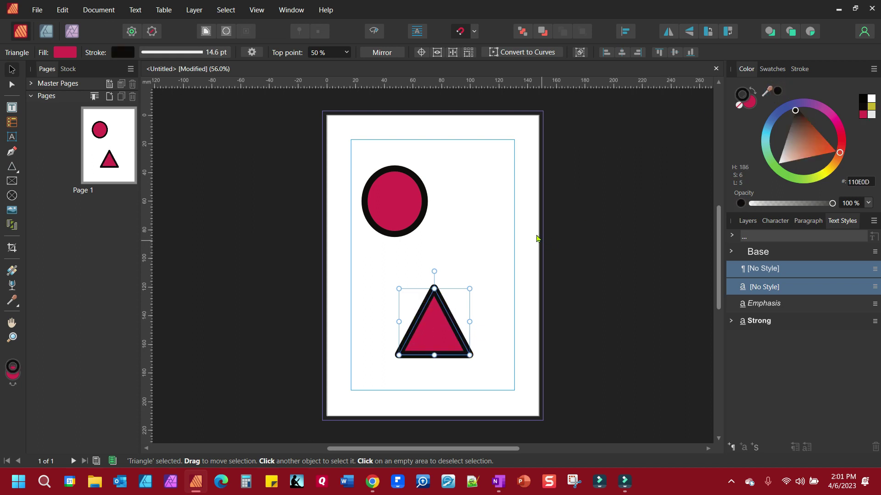
left_click(637, 239)
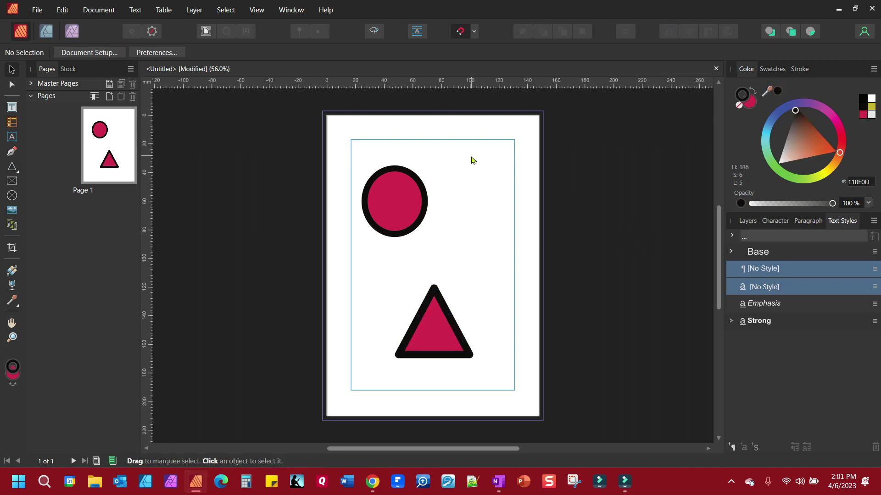